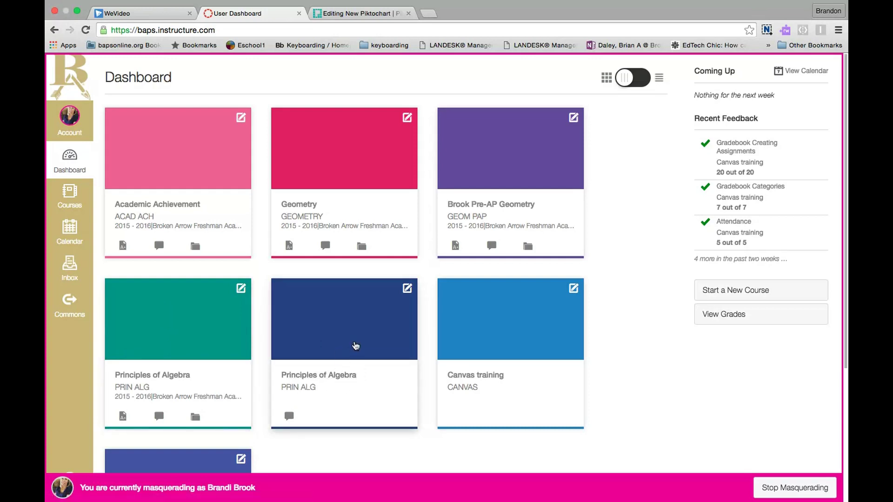
- Open the dark blue Principles of Algebra course card and go to its Settings page
left_click(354, 336)
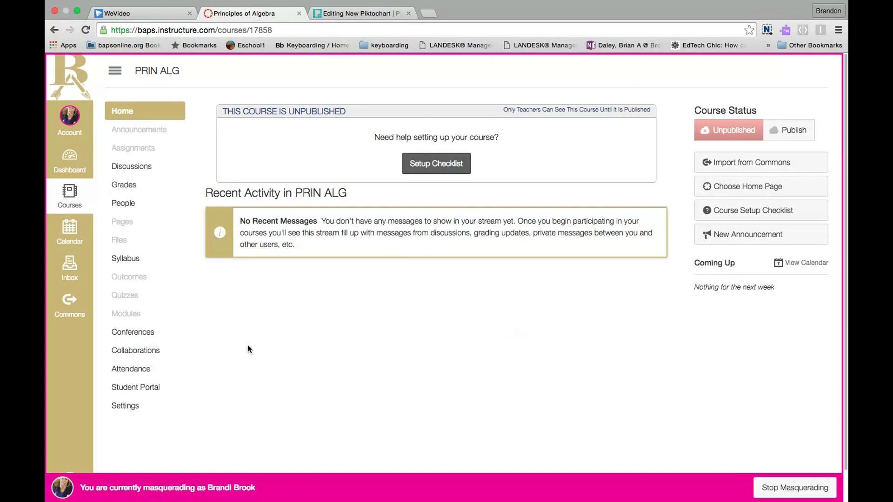
left_click(144, 409)
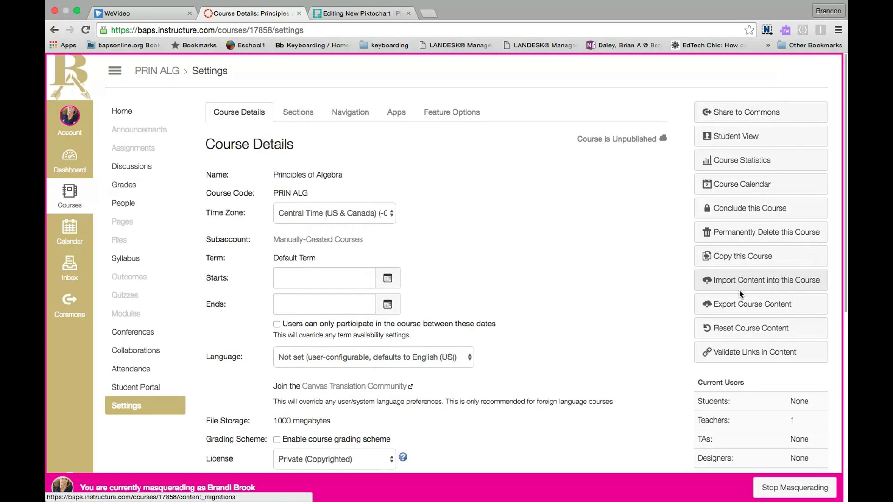
- Start a 'Copy a Canvas Course' import with Principles of Algebra as the source course
left_click(784, 290)
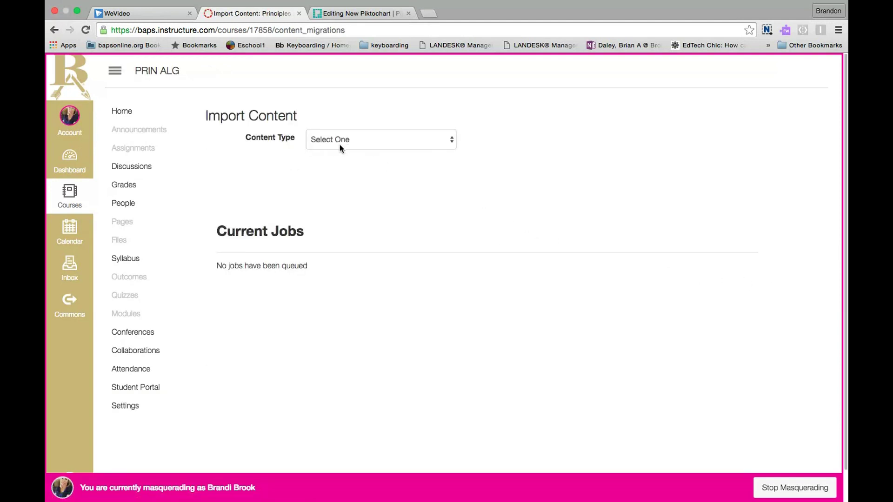
left_click(357, 141)
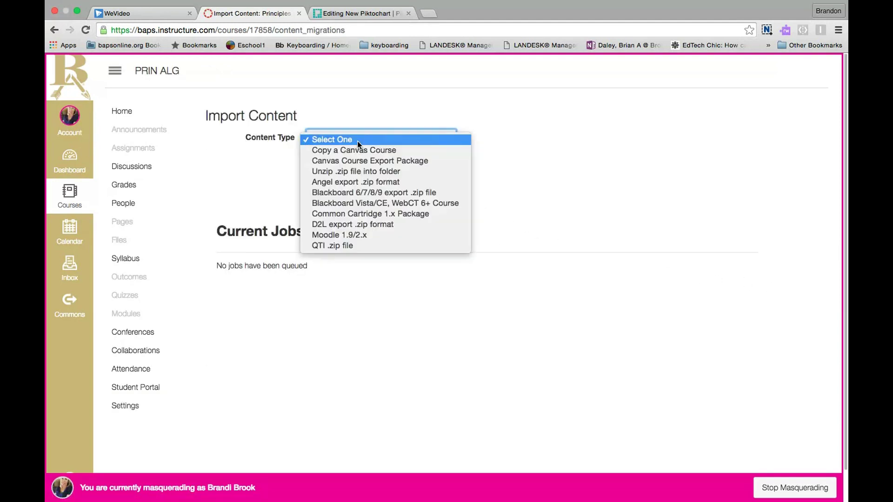
left_click(398, 151)
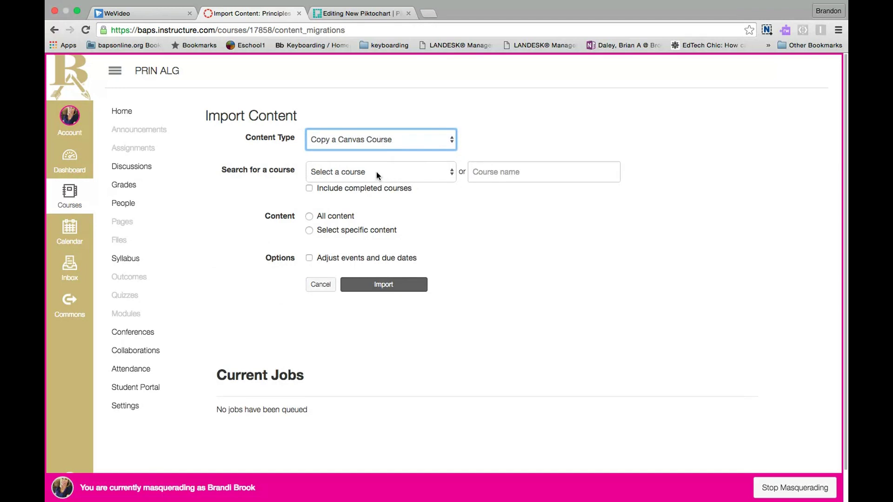
left_click(398, 176)
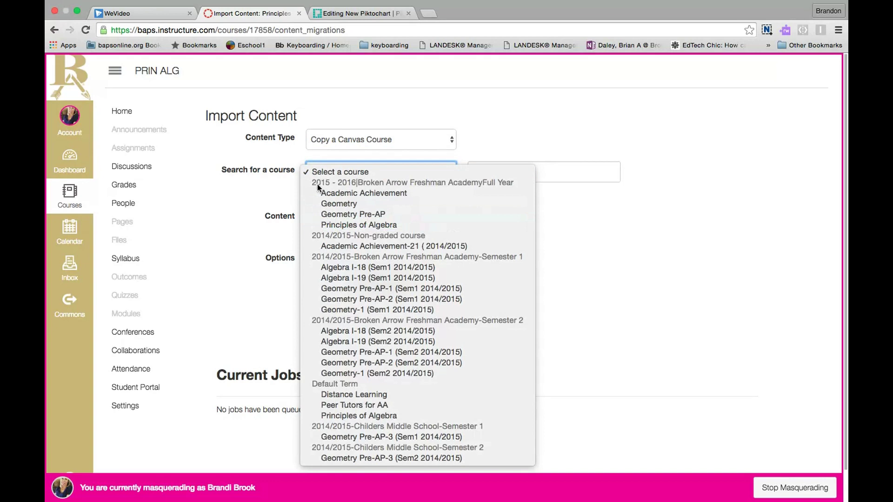
left_click(394, 226)
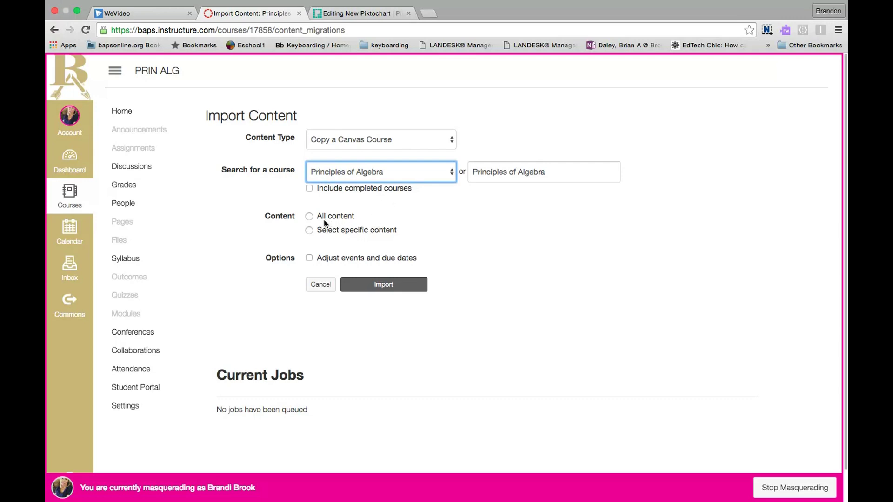
- Import all content from Principles of Algebra with event and due dates removed
left_click(309, 217)
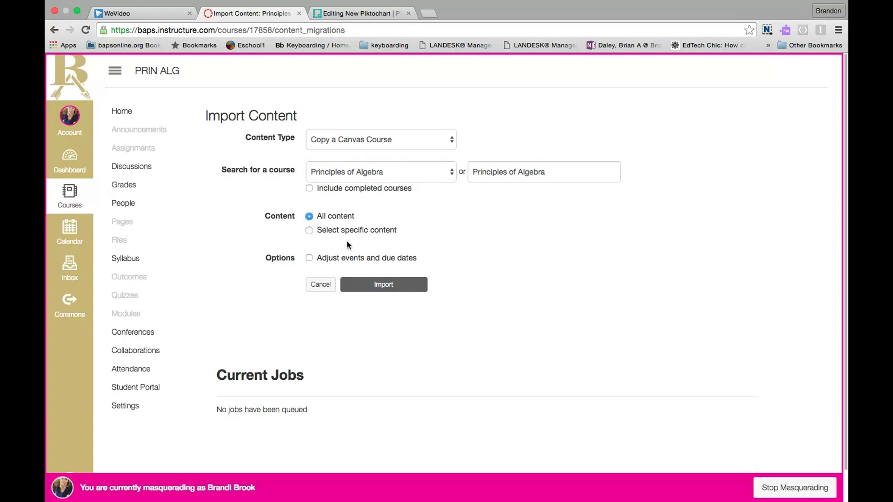
left_click(309, 231)
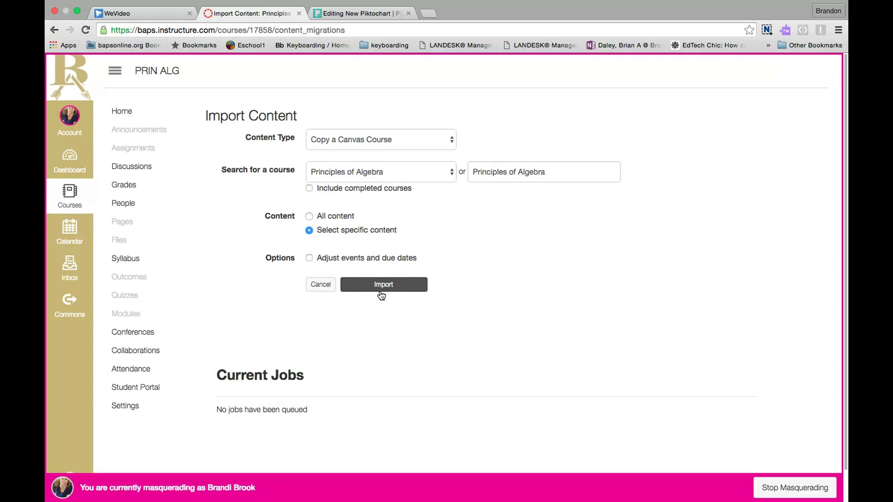
left_click(309, 217)
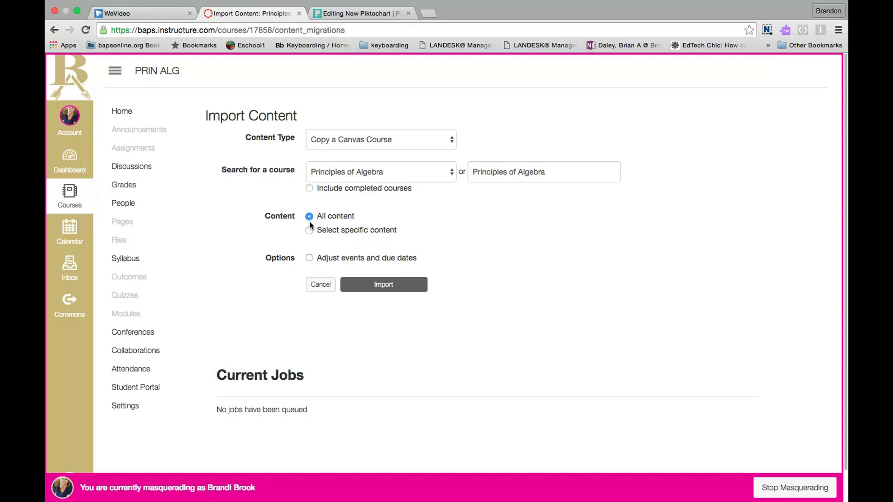
left_click(310, 259)
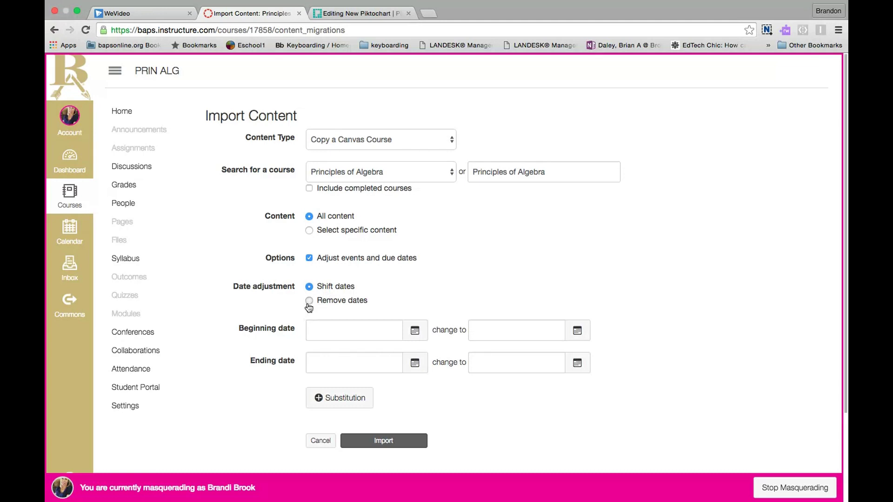
left_click(309, 302)
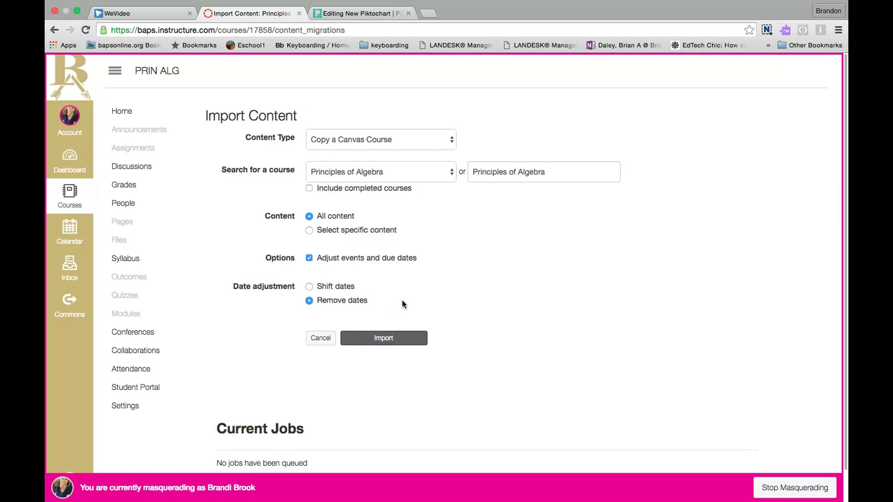
left_click(400, 341)
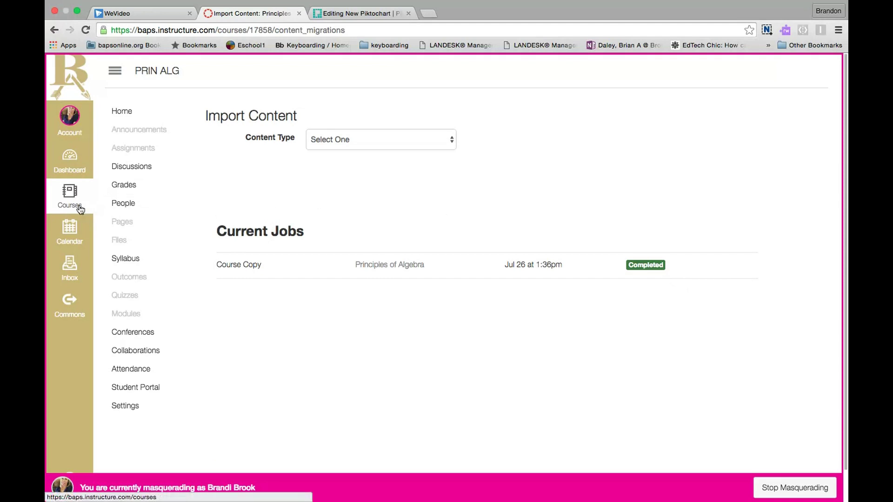
- Publish the PRIN ALG course from the Dashboard and view its copied Assignments list
left_click(71, 163)
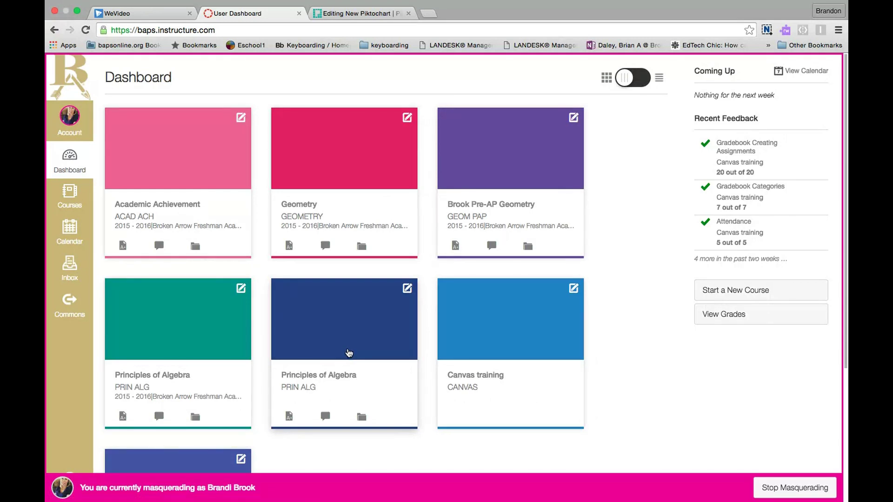
left_click(349, 343)
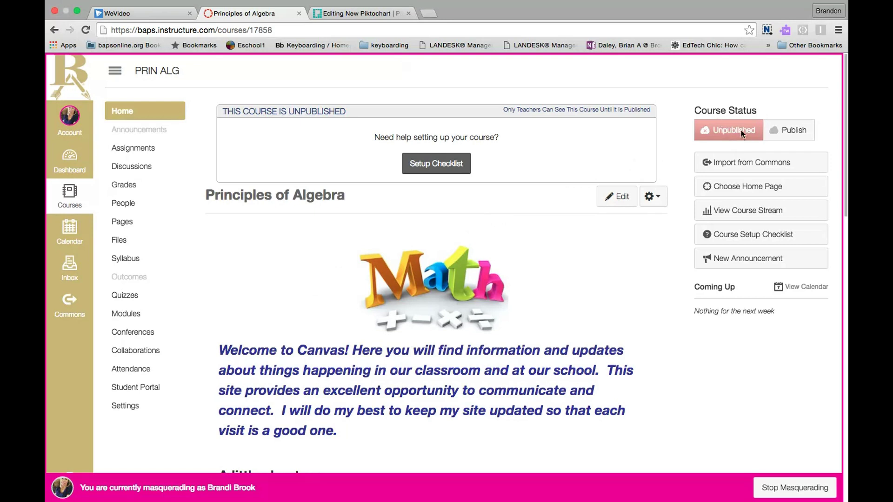
left_click(791, 133)
left_click(135, 148)
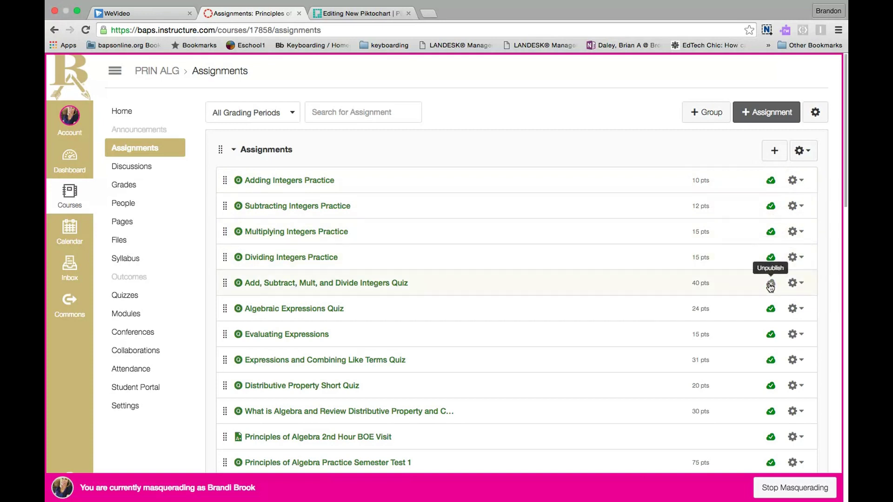
- Unpublish Adding Integers Practice and Multiplying Integers Practice, then edit Adding Integers Practice
left_click(771, 186)
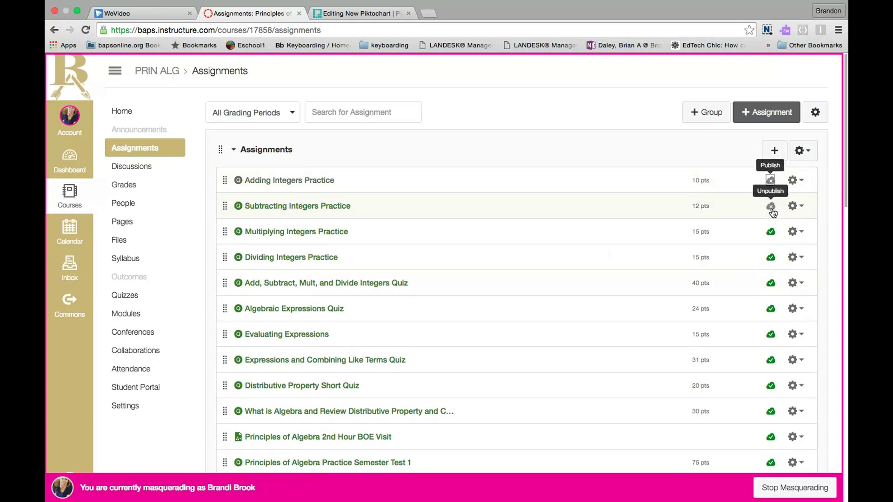
left_click(773, 233)
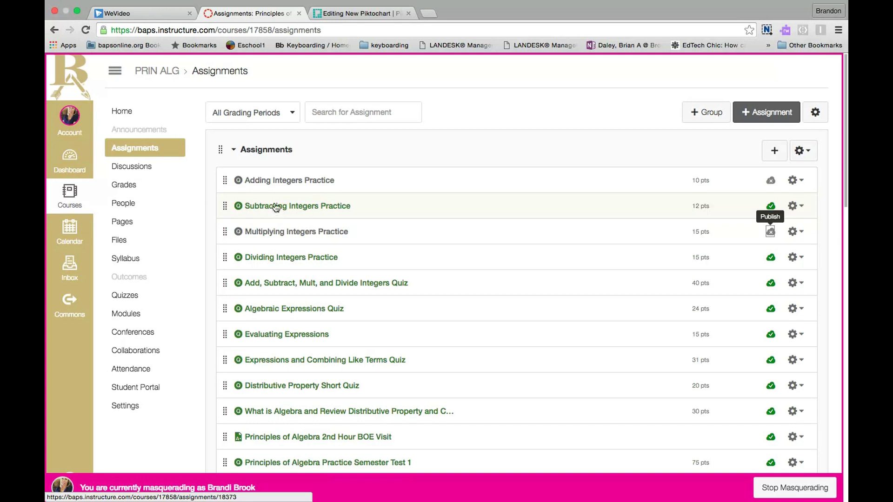
left_click(617, 114)
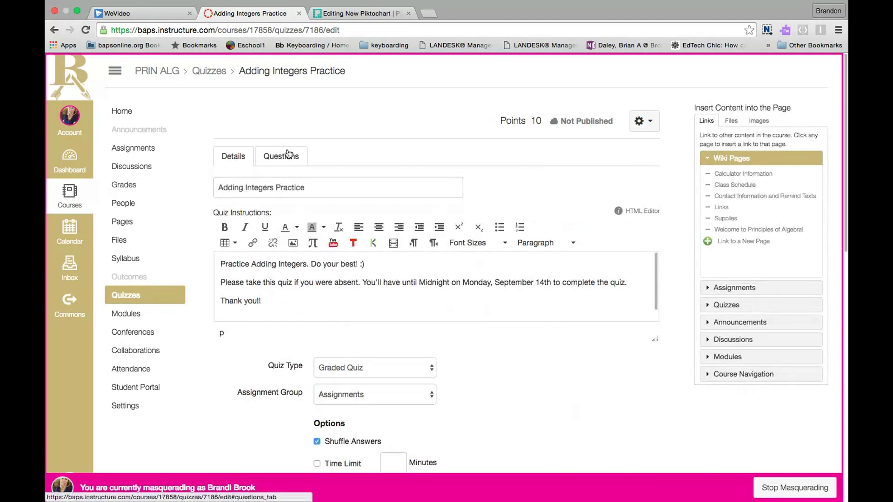
scroll(655, 465, "down", 1)
scroll(655, 464, "down", 5)
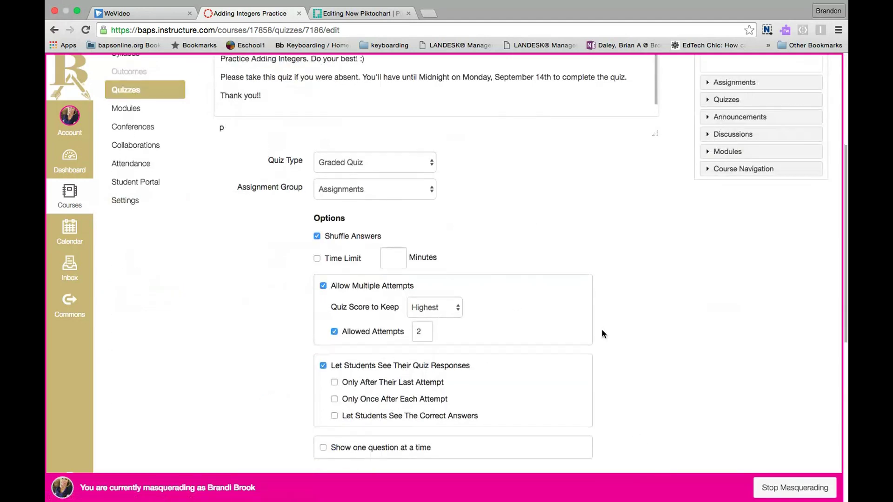
scroll(601, 332, "down", 5)
scroll(601, 330, "down", 2)
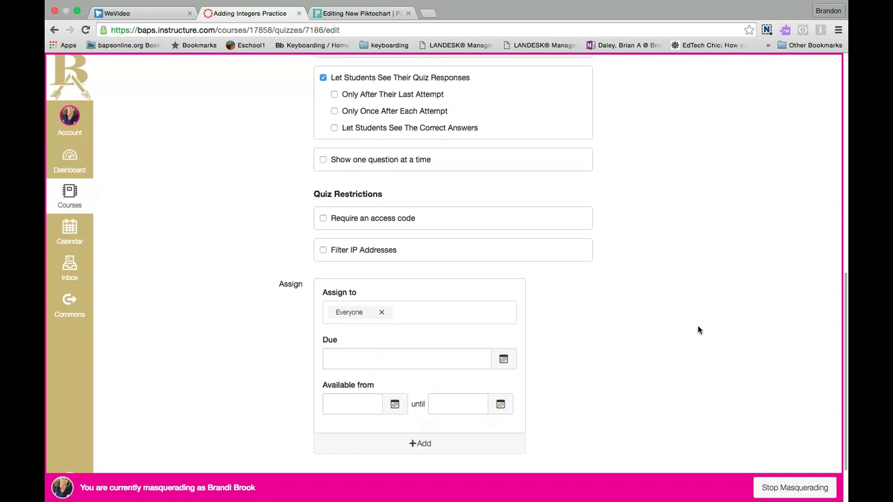
scroll(699, 326, "down", 2)
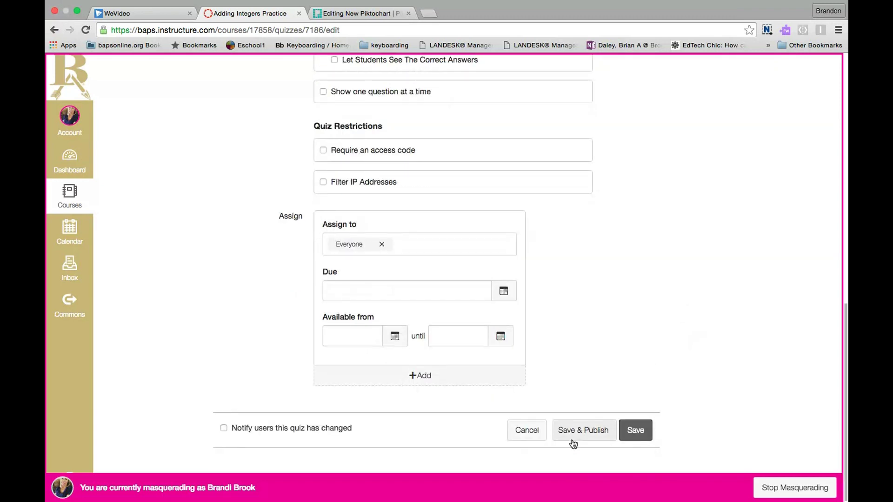
scroll(652, 247, "up", 10)
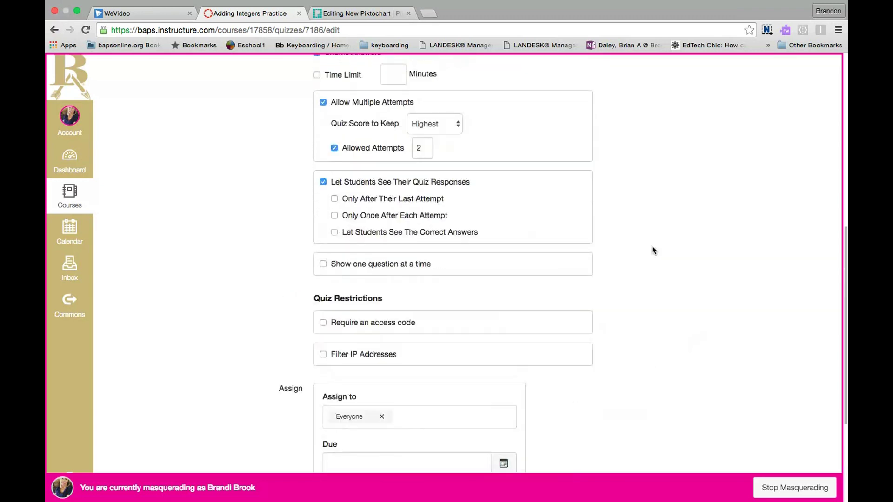
scroll(650, 246, "up", 6)
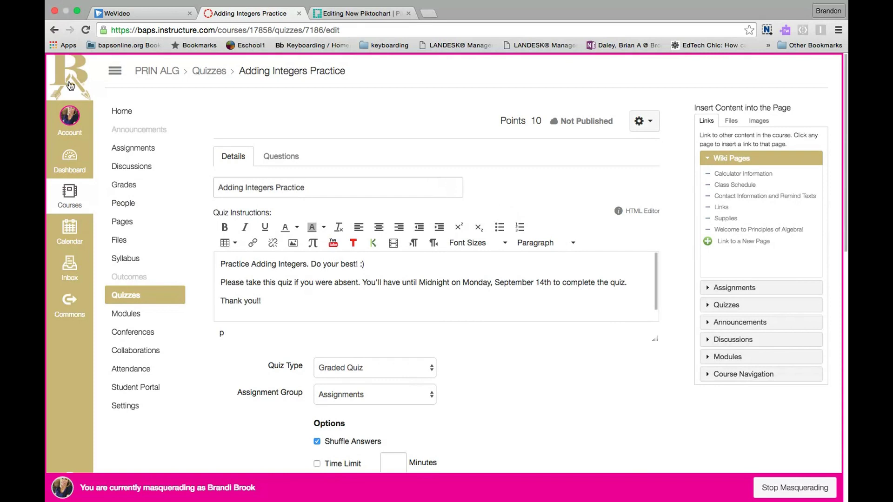
- Unstar the 2015–2016 Principles of Algebra course in All Courses, then return to Dashboard
left_click(85, 172)
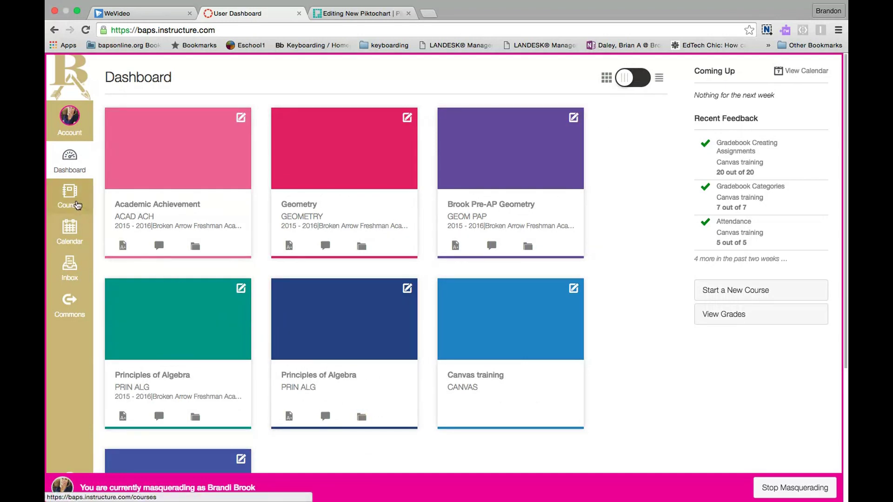
left_click(76, 201)
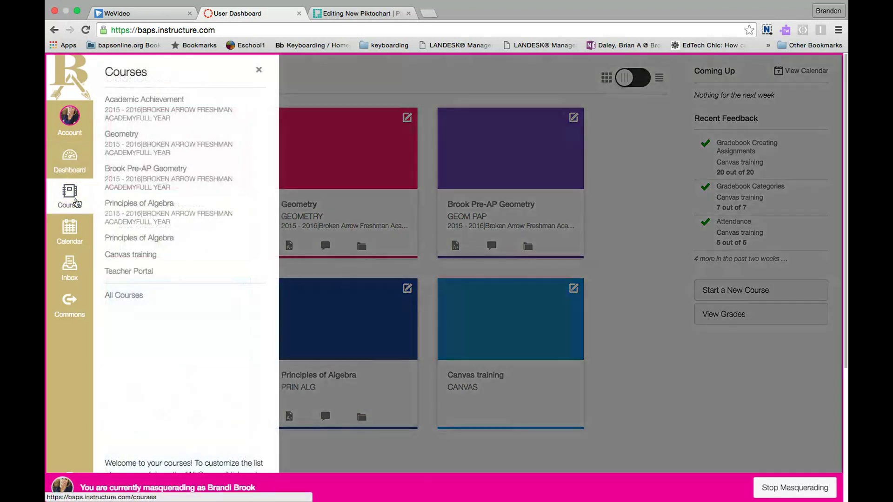
left_click(137, 299)
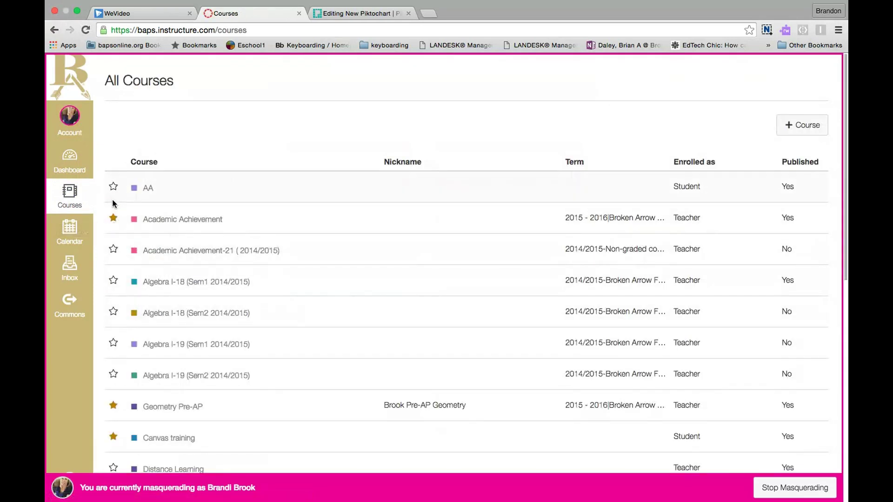
scroll(122, 279, "down", 10)
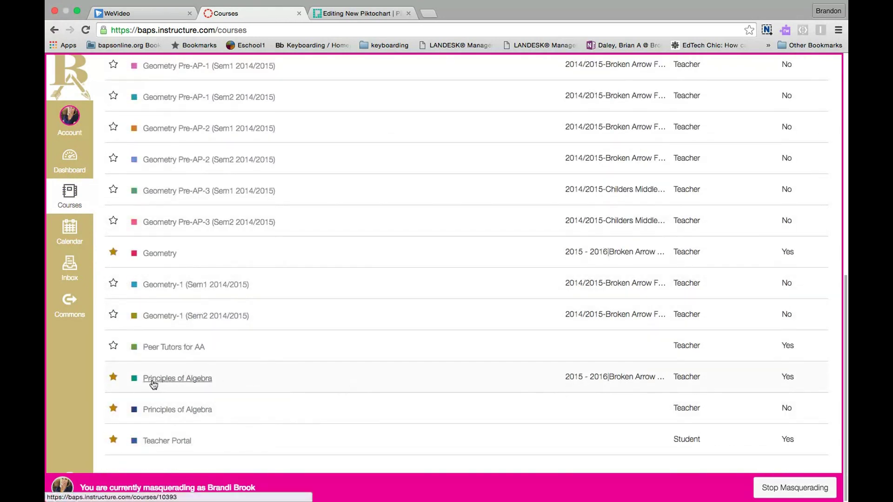
left_click(113, 377)
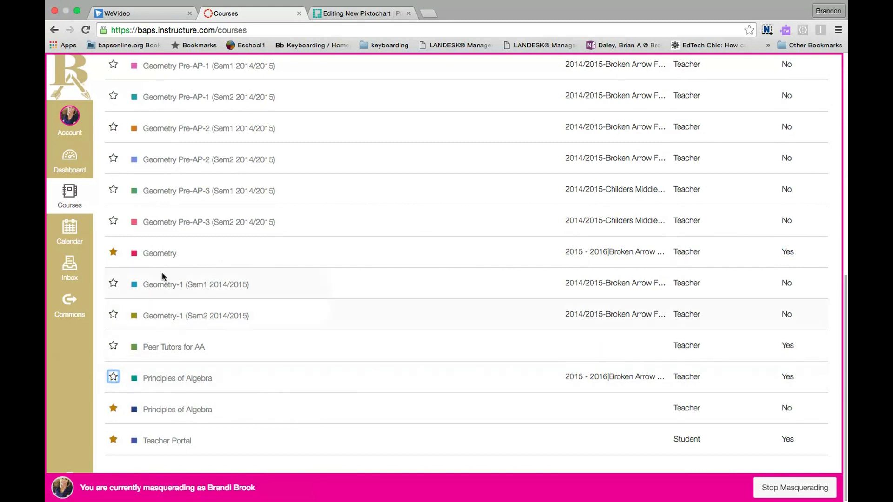
left_click(71, 161)
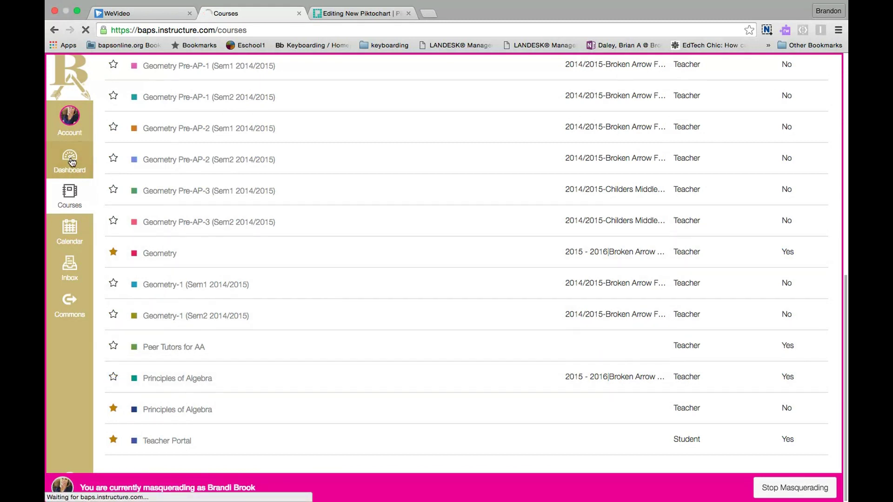